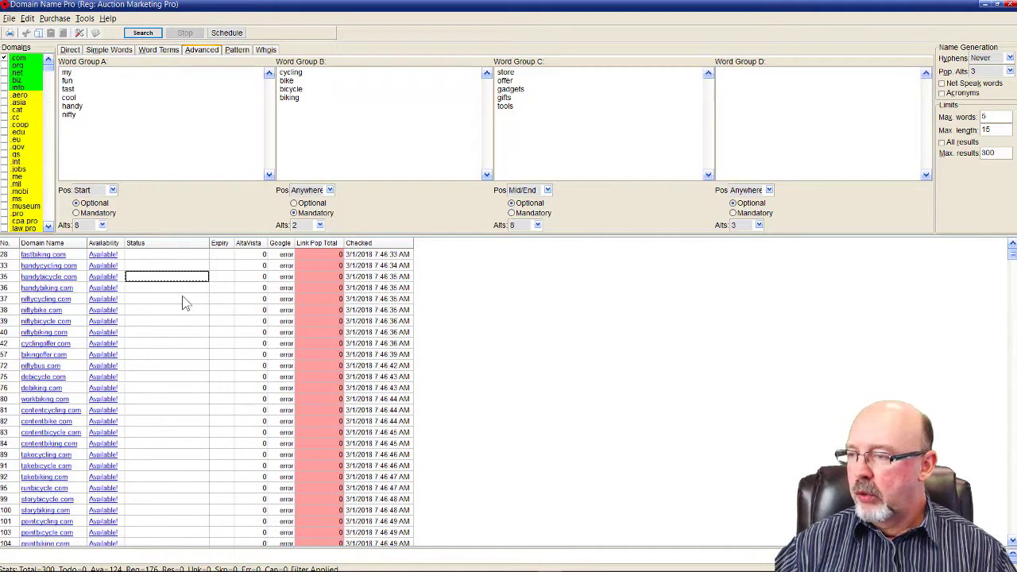
Turn off the results filter and look through the complete domain list, including registered names, from its end upward
right_click(159, 333)
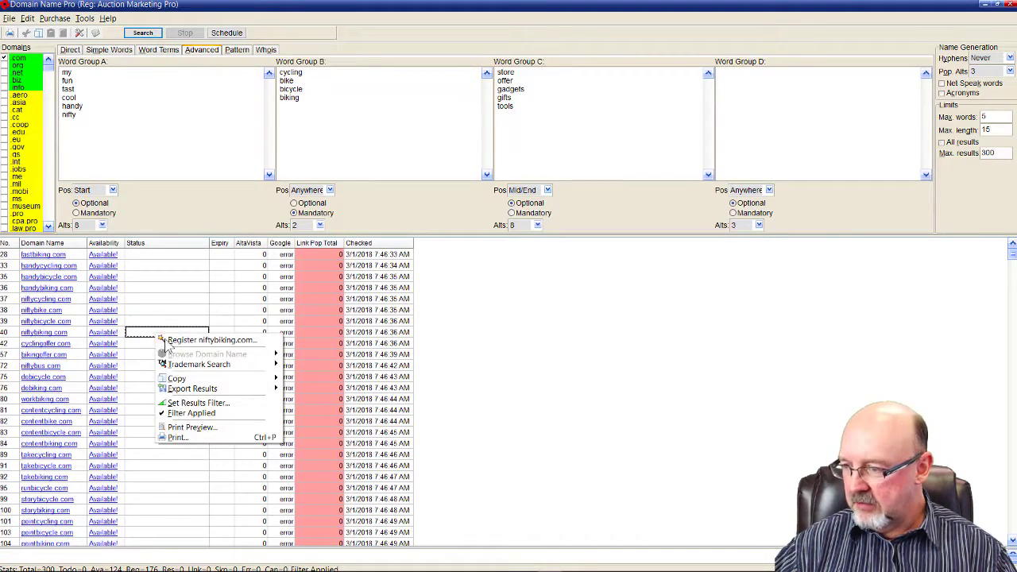
left_click(199, 414)
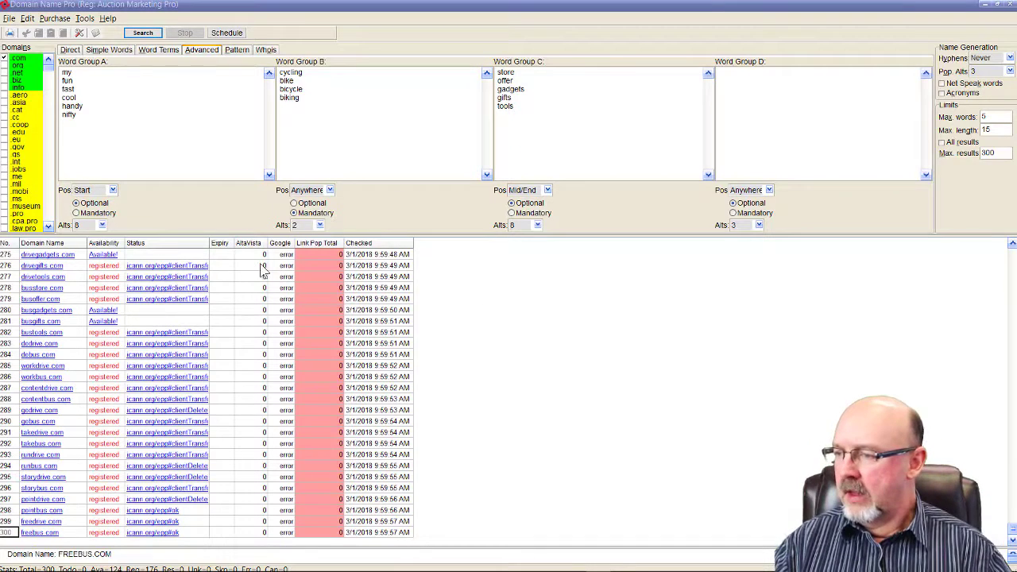
key("Up")
key("Up")
key("Up")
key("Up")
key("Up")
key("Up")
key("Up")
key("Up")
key("Up")
key("Up")
key("Up")
key("Up")
key("Up")
key("Up")
key("Up")
key("Up")
key("Up")
key("Up")
key("Up")
key("Up")
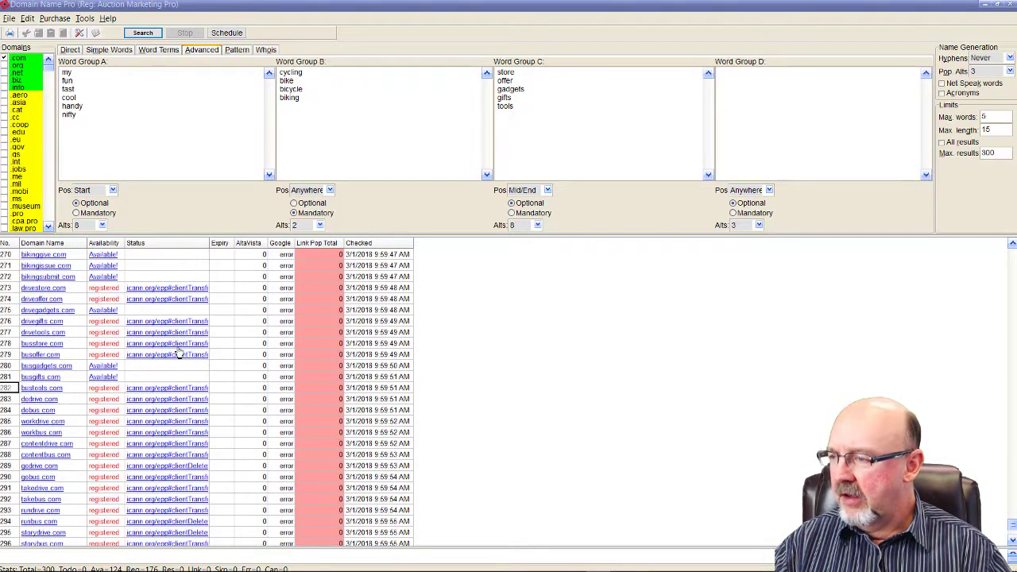
scroll(207, 299, "up", 6)
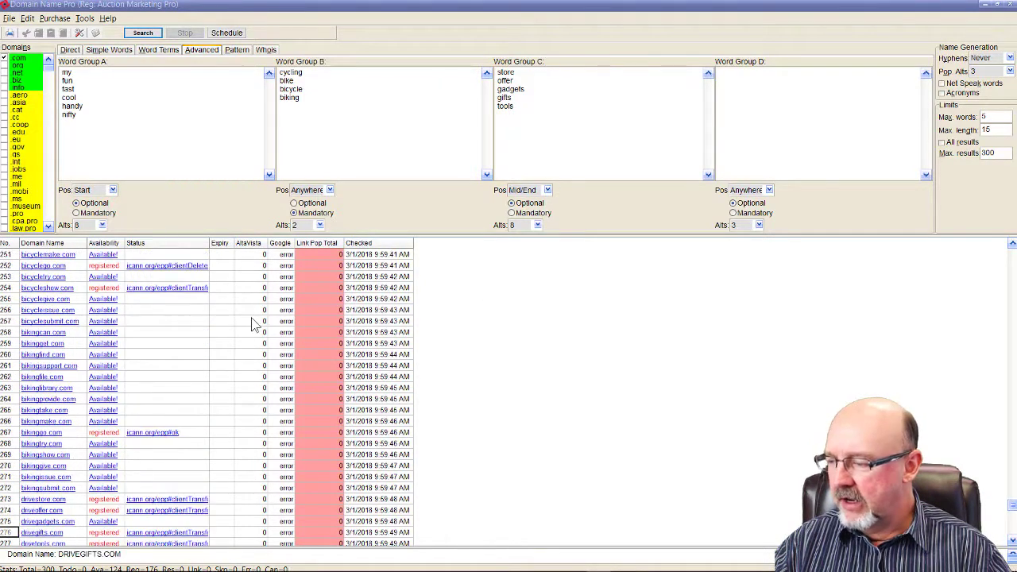
Reapply the results filter to the domain list and look back through the available names
right_click(190, 333)
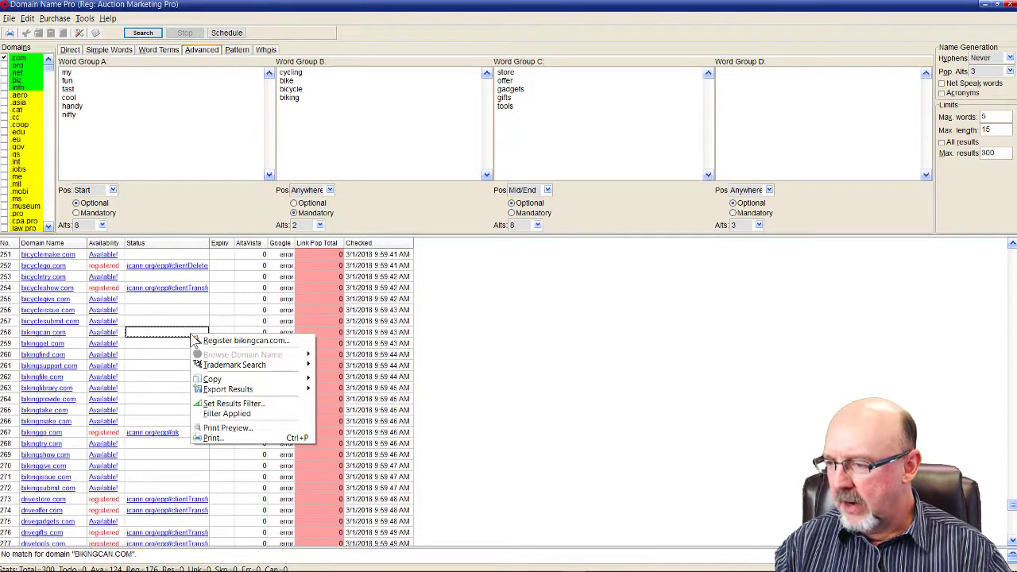
left_click(237, 414)
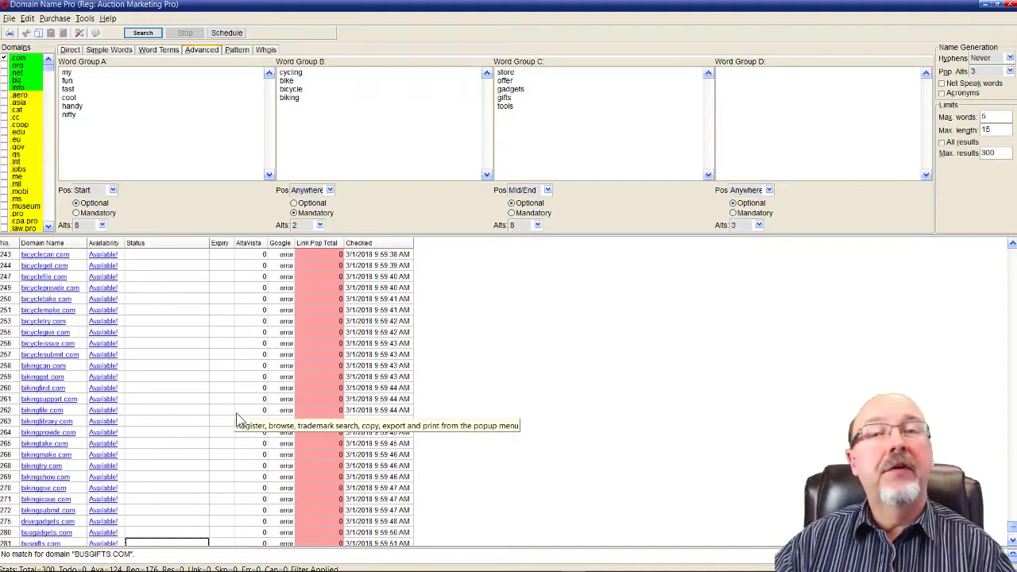
scroll(207, 461, "up", 6)
scroll(191, 310, "up", 7)
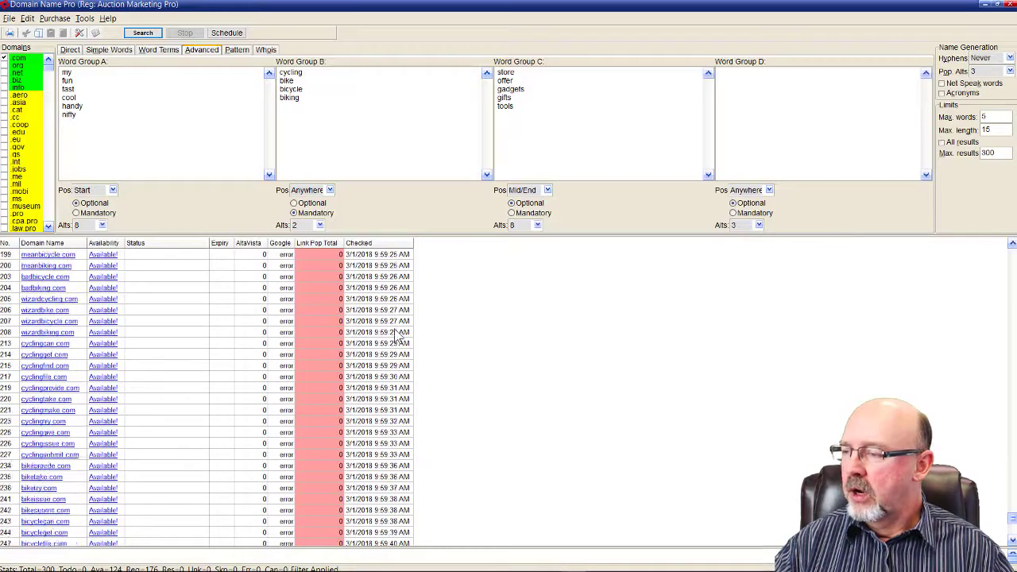
scroll(203, 310, "up", 9)
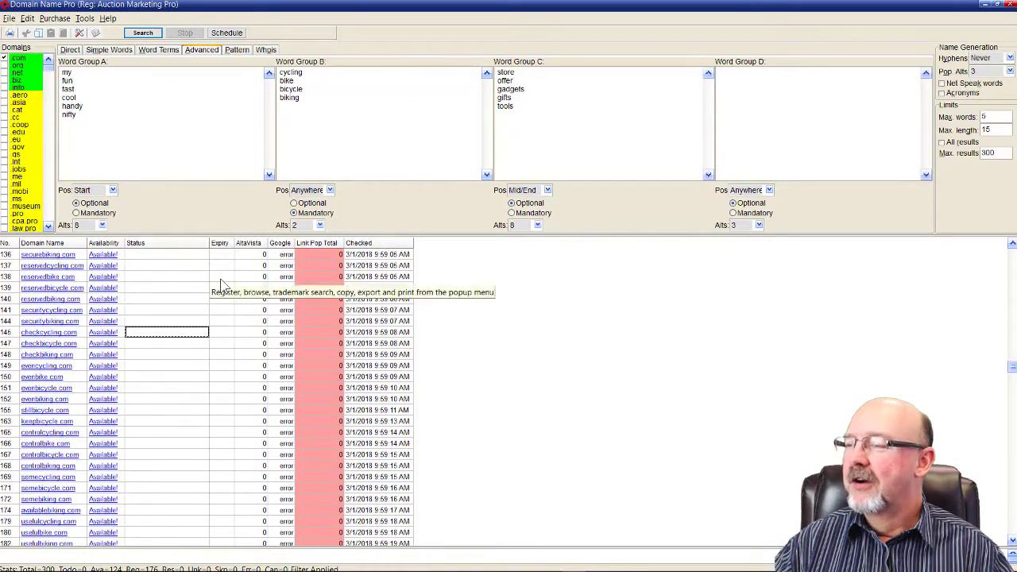
right_click(189, 291)
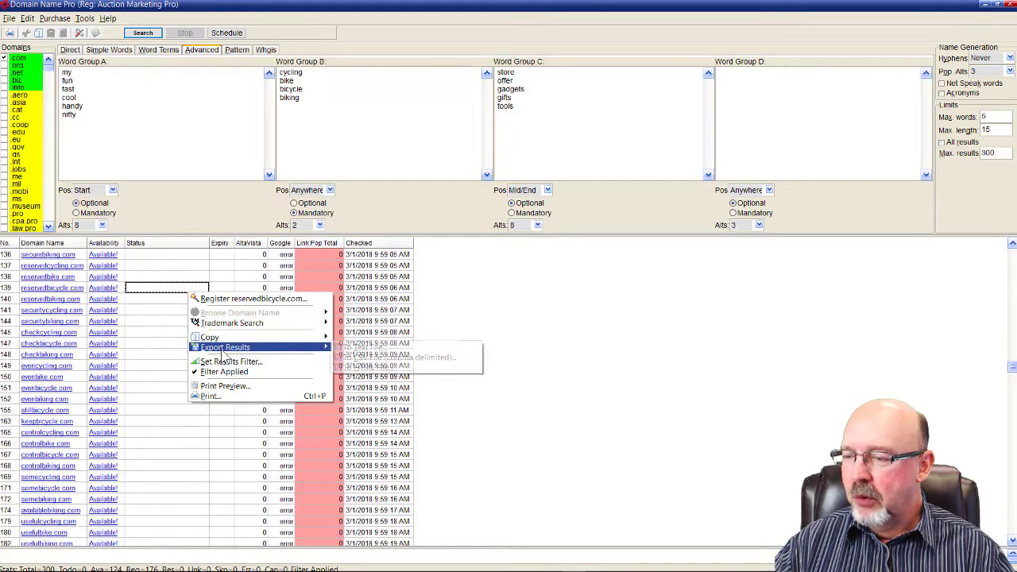
mouse_move(262, 347)
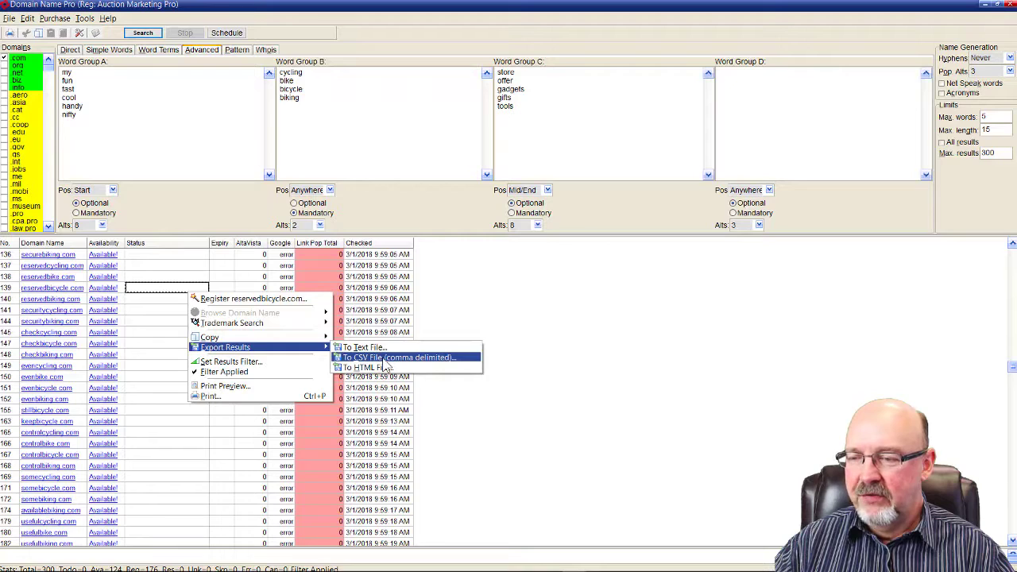
left_click(387, 359)
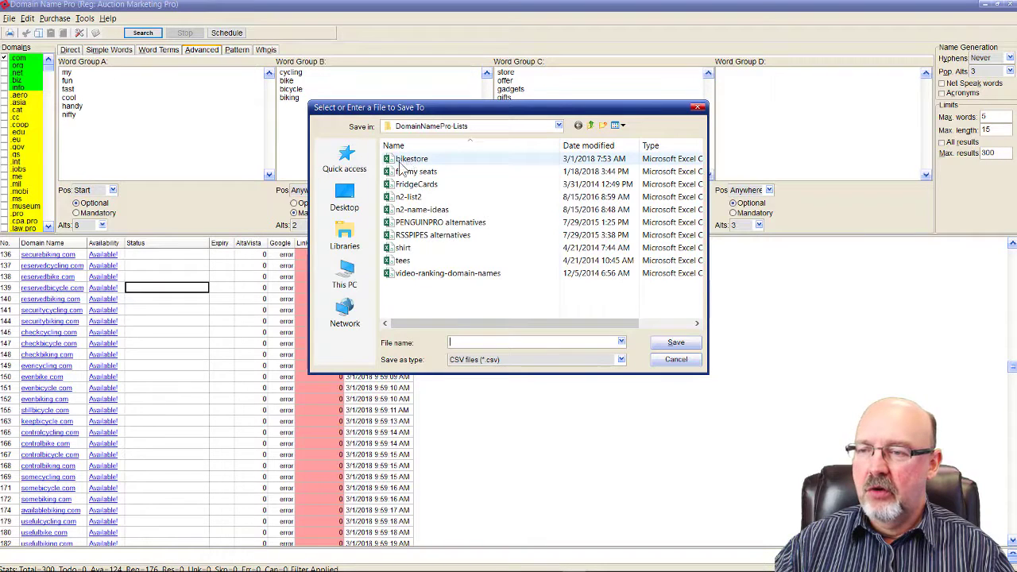
left_click(679, 364)
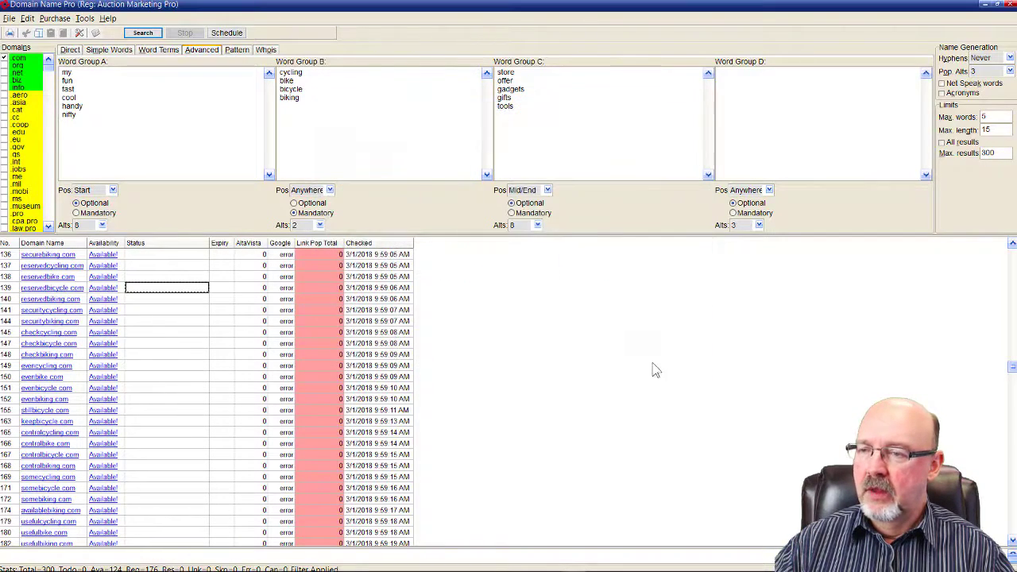
Switch to the Excel workbook "Bikestore domain names.xlsx" and inspect the Size and rating column headers on Sheet2
left_click(987, 6)
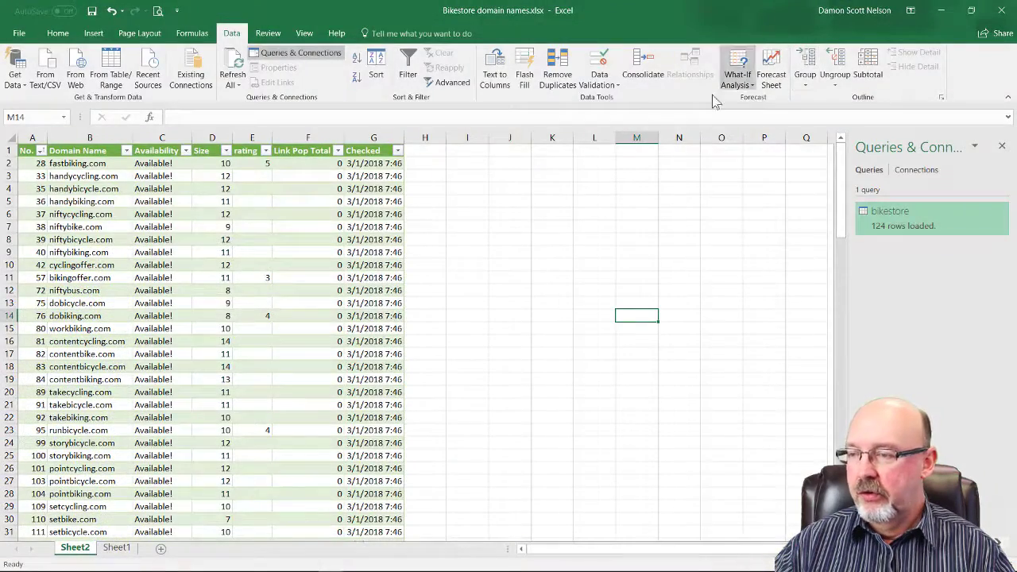
left_click(94, 33)
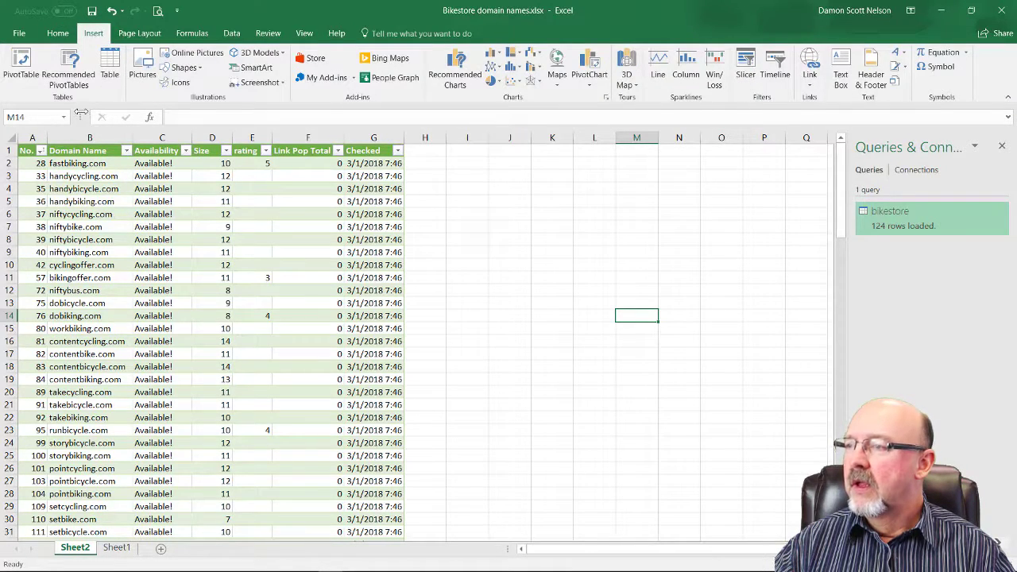
left_click(232, 33)
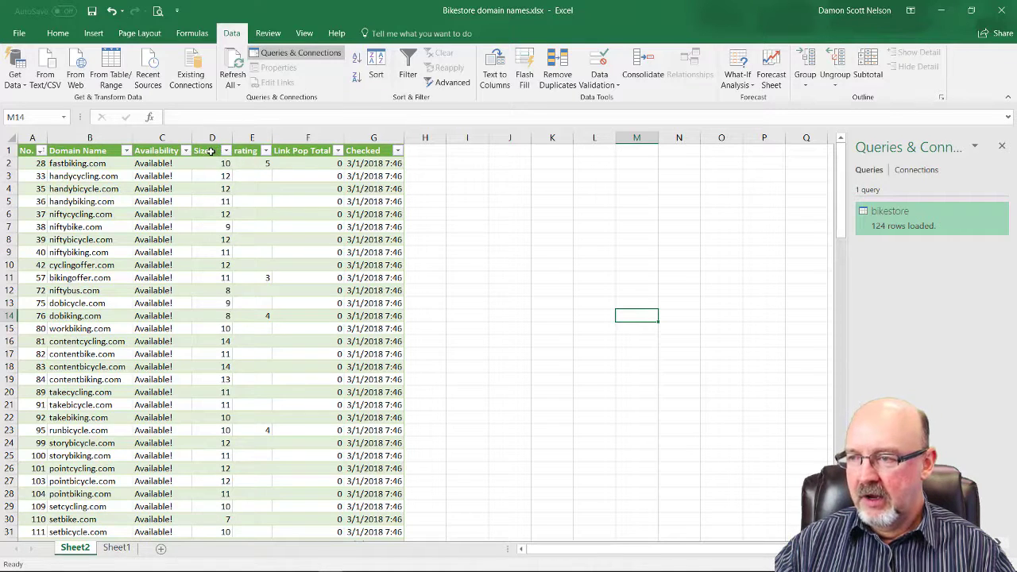
left_click(210, 151)
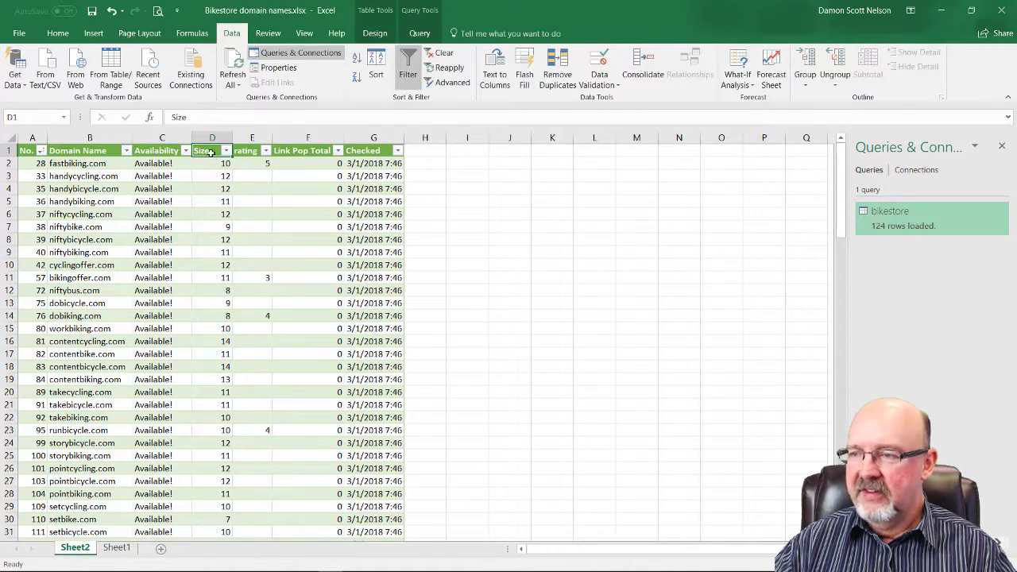
left_click(253, 151)
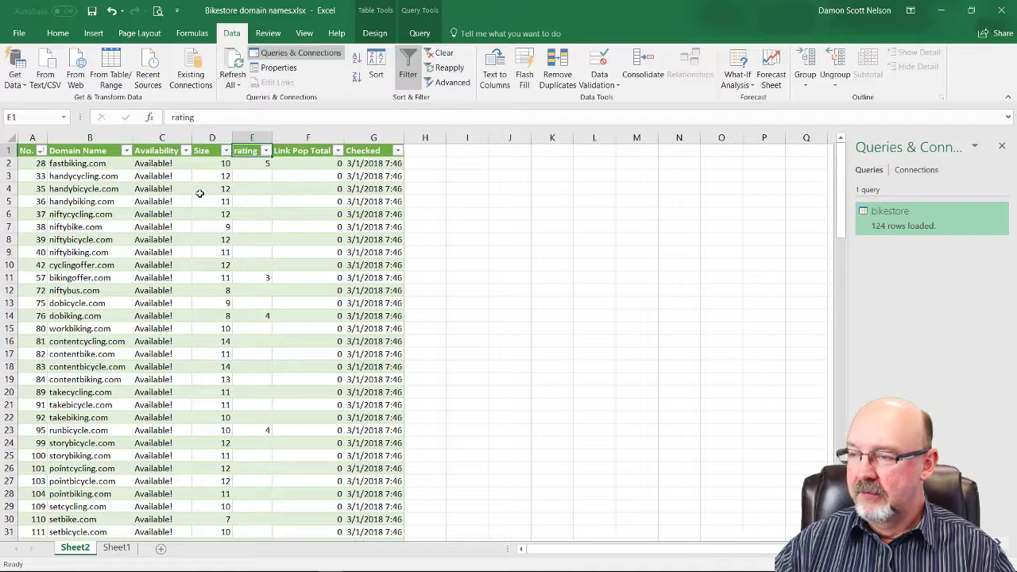
Insert the LEN text function in cell D2, using the Domain Name in the same row as its argument
left_click(217, 164)
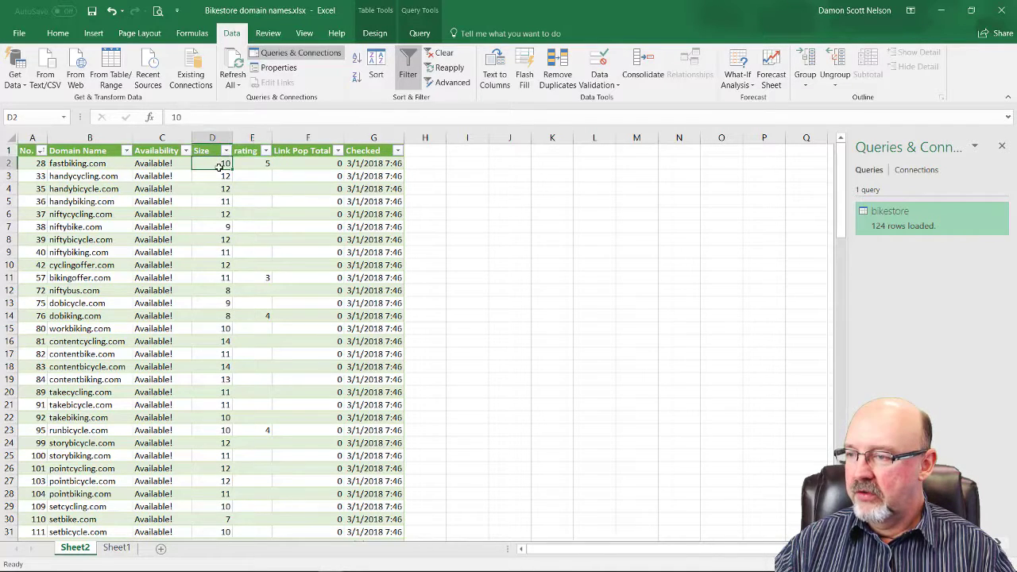
left_click(151, 118)
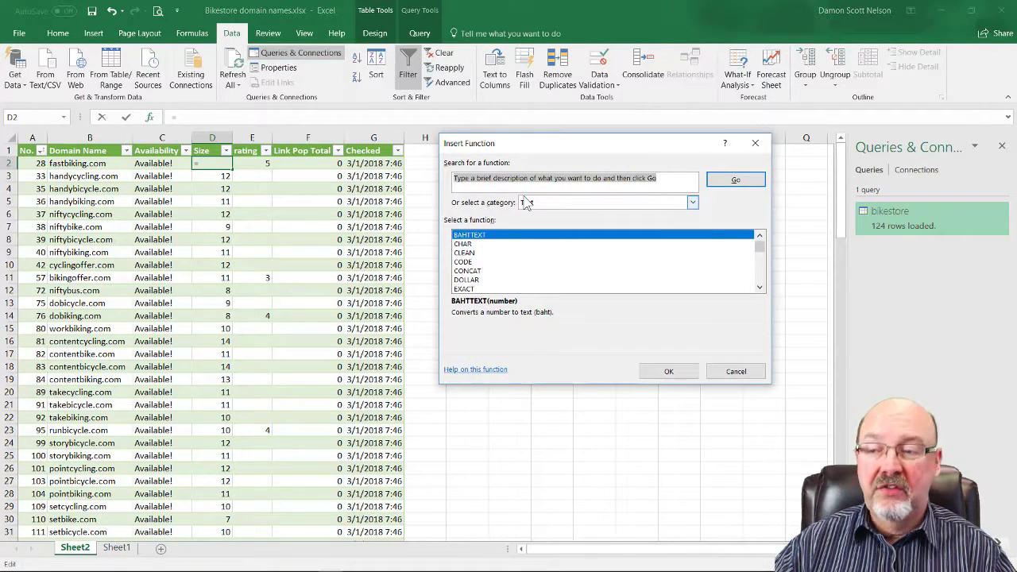
scroll(531, 266, "down", 2)
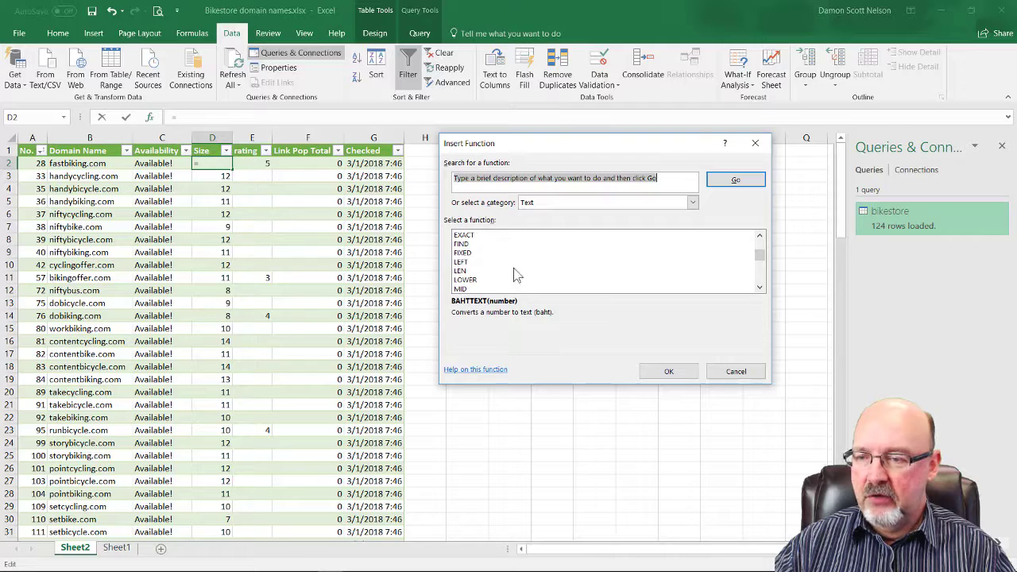
left_click(481, 271)
left_click(667, 373)
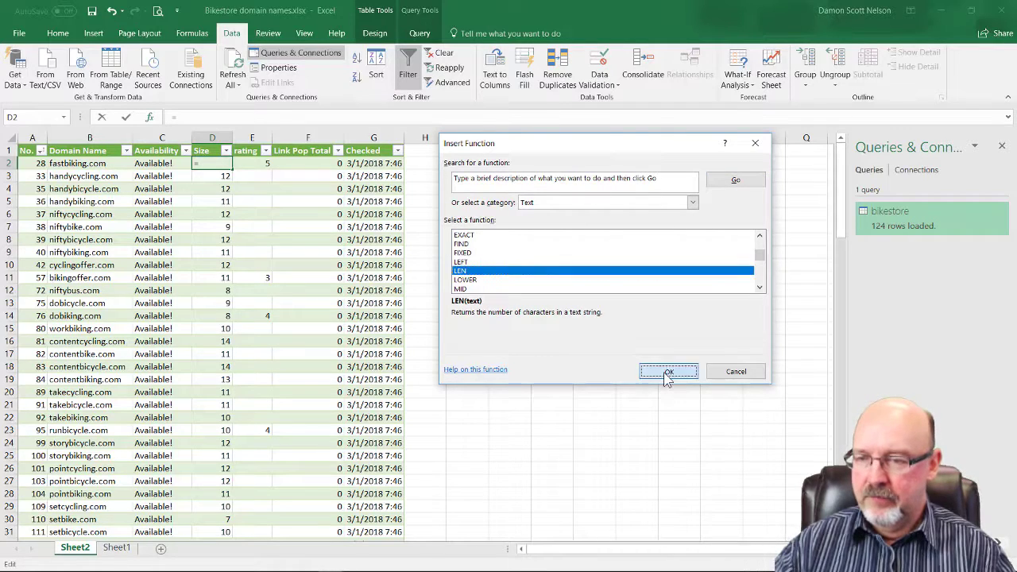
left_click(101, 164)
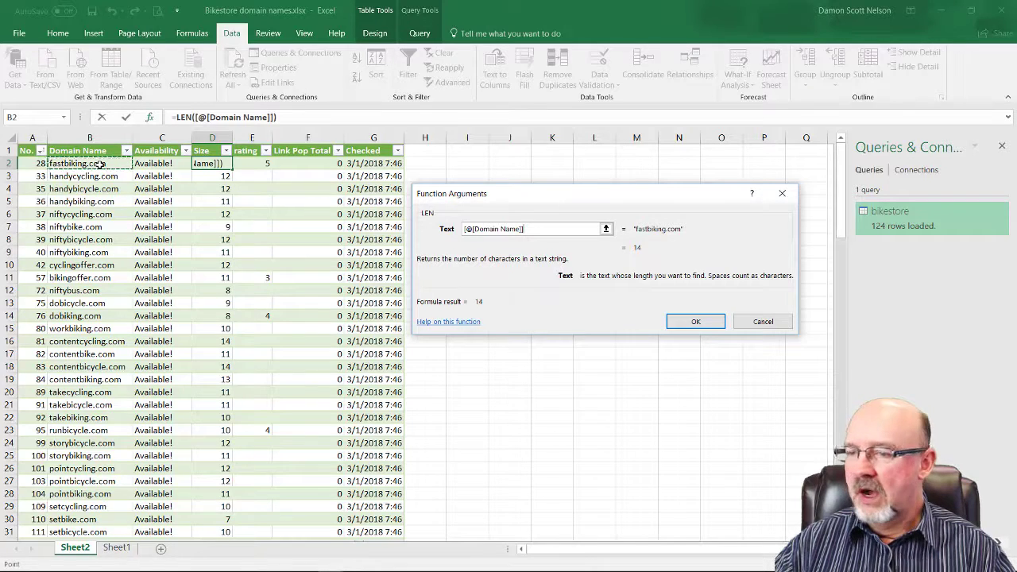
left_click(694, 321)
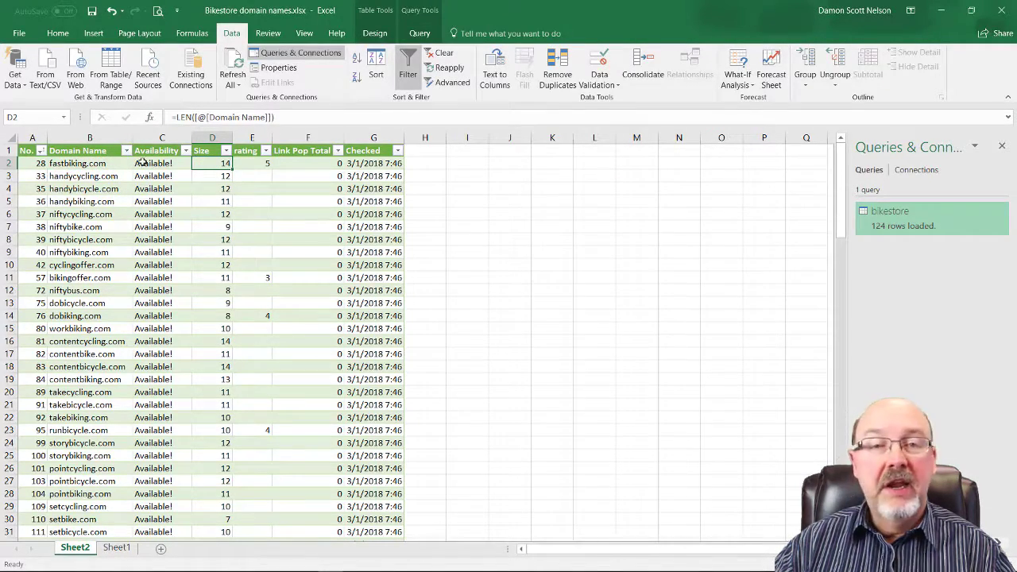
Append -4 to the LEN formula in D2 so the .com extension is excluded from the name length
left_click(276, 119)
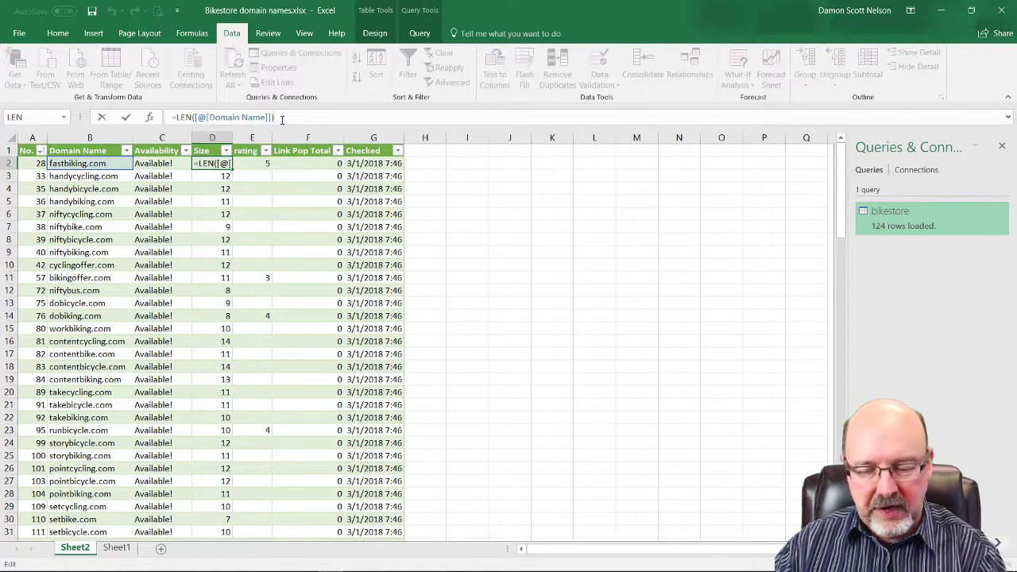
type("-4")
key("Return")
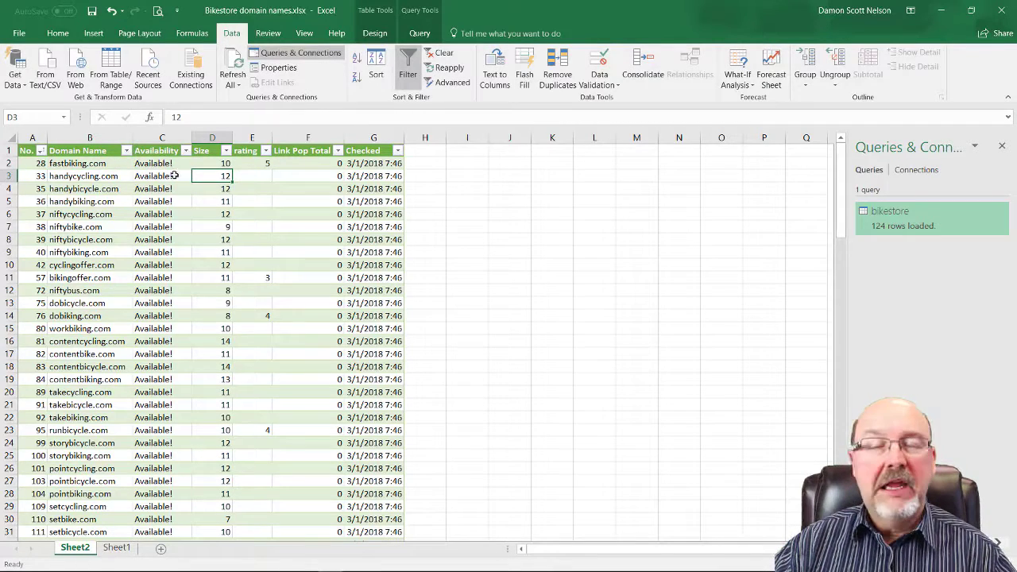
Copy the formula in D2 to every remaining row of the Size column
left_click(225, 163)
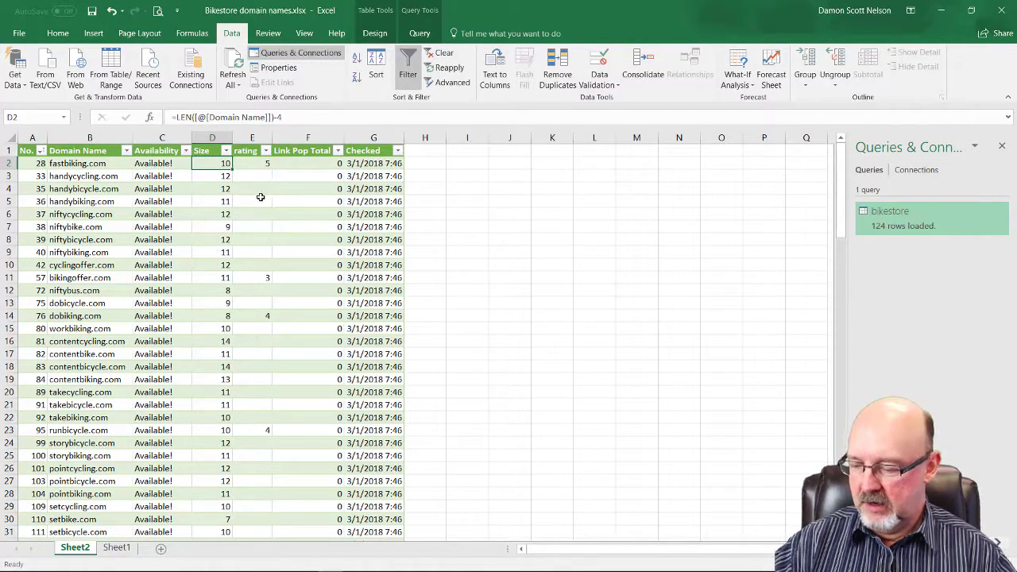
key("ctrl+c")
key("ctrl+shift+Down")
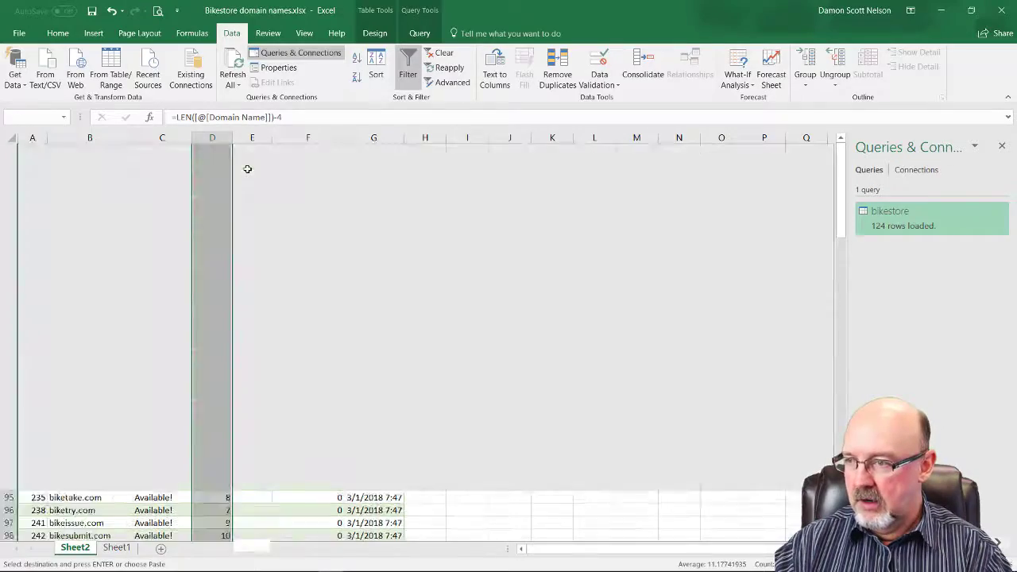
key("ctrl+v")
key("ctrl+BackSpace")
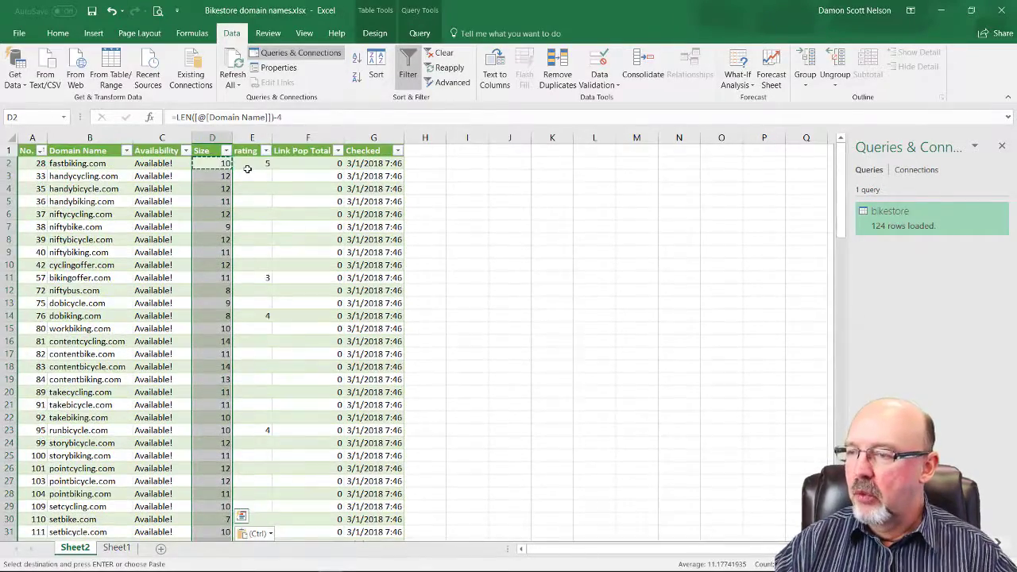
left_click(593, 198)
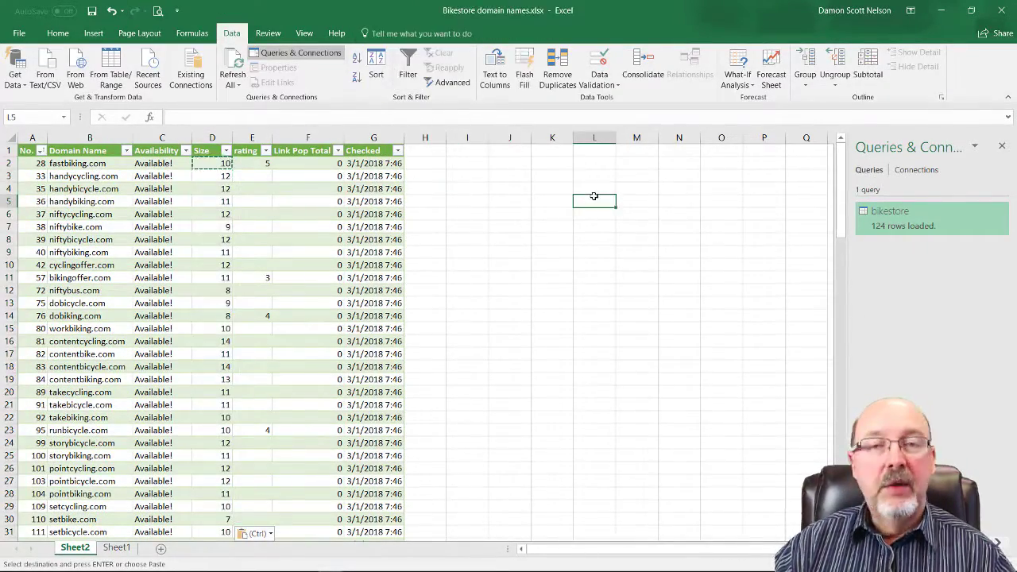
Copy the whole Size column from D2 down and paste it back over itself as values only
left_click(219, 163)
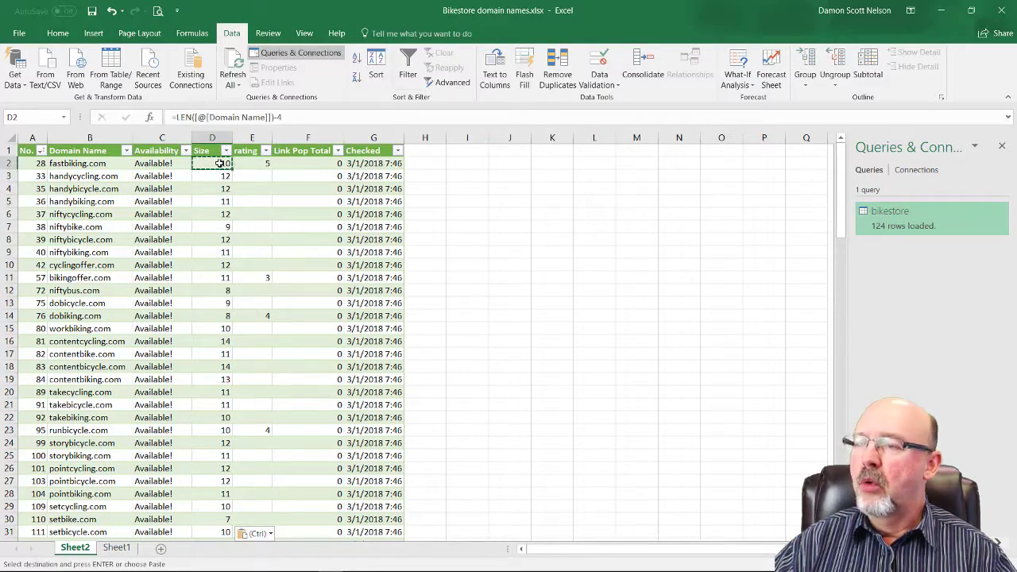
key("ctrl+shift+Down")
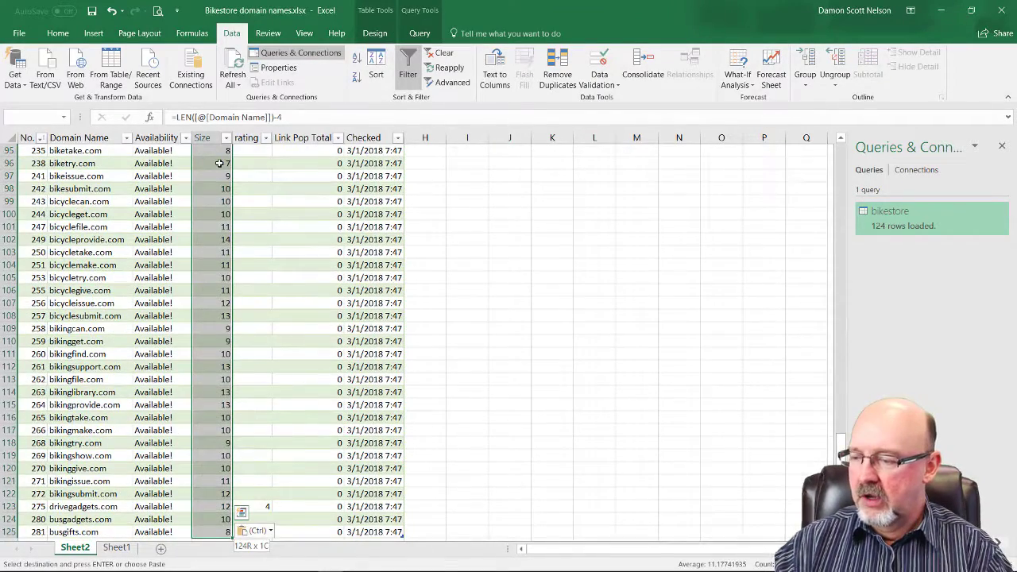
left_click(57, 33)
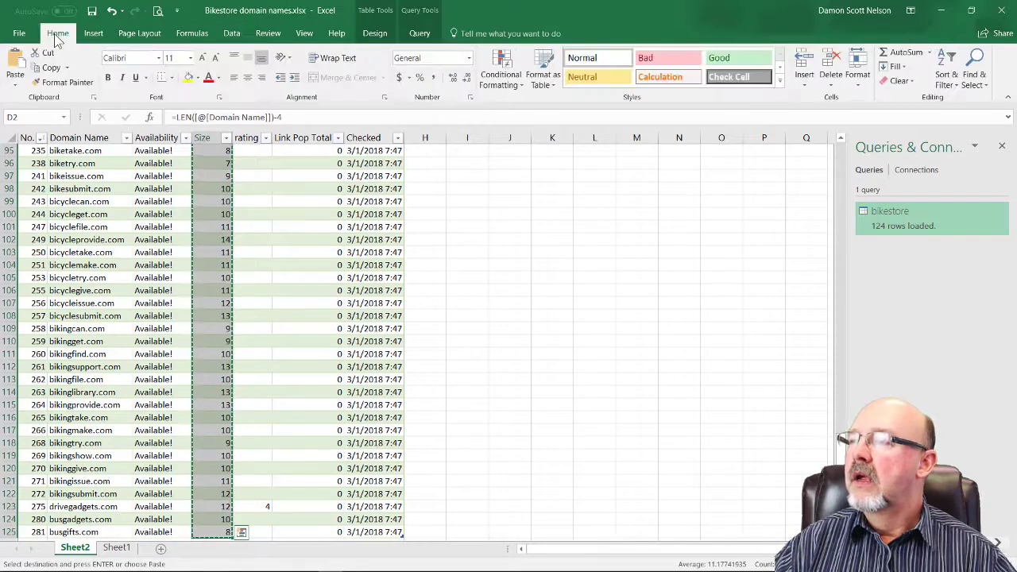
left_click(15, 80)
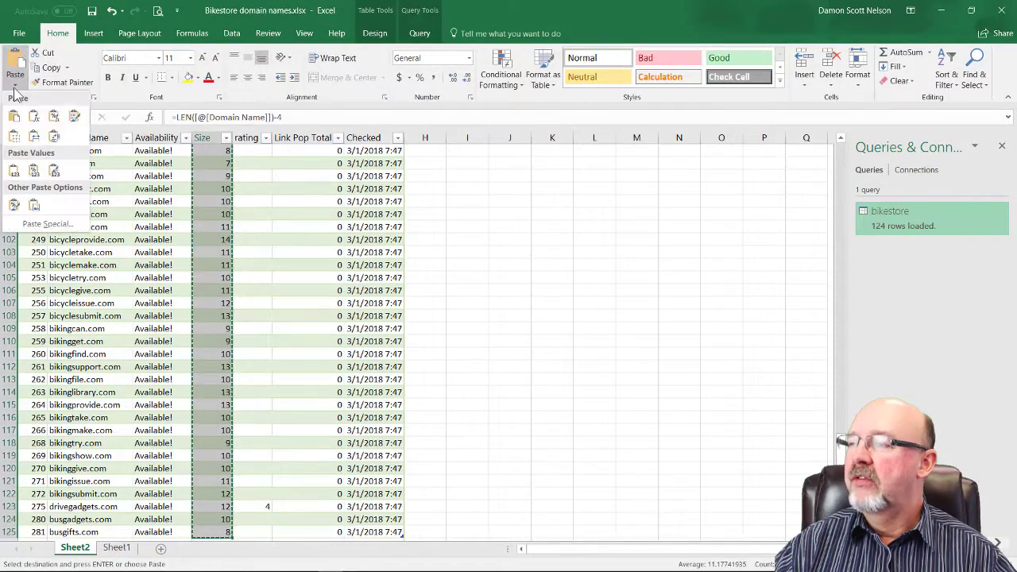
left_click(14, 174)
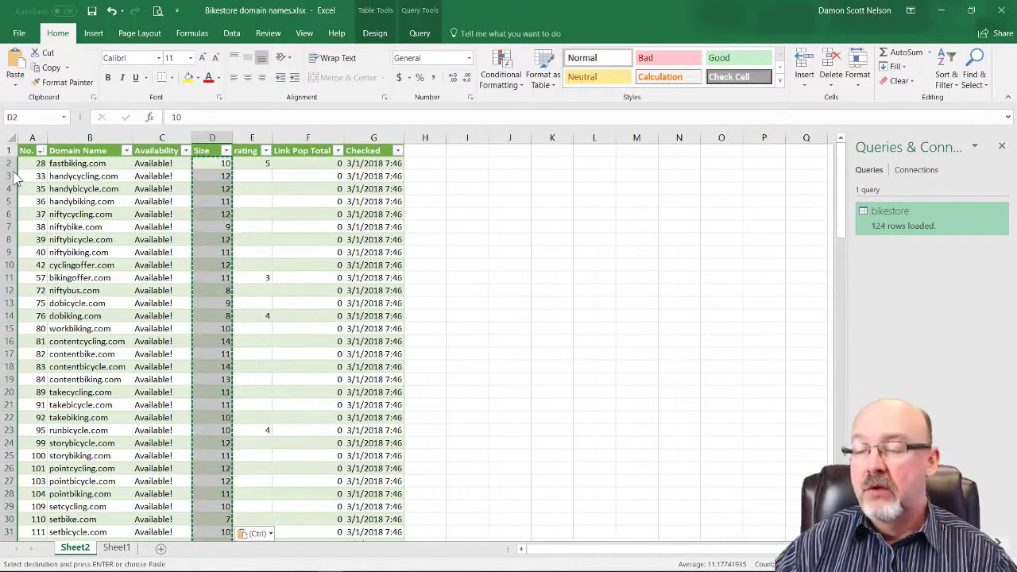
left_click(530, 275)
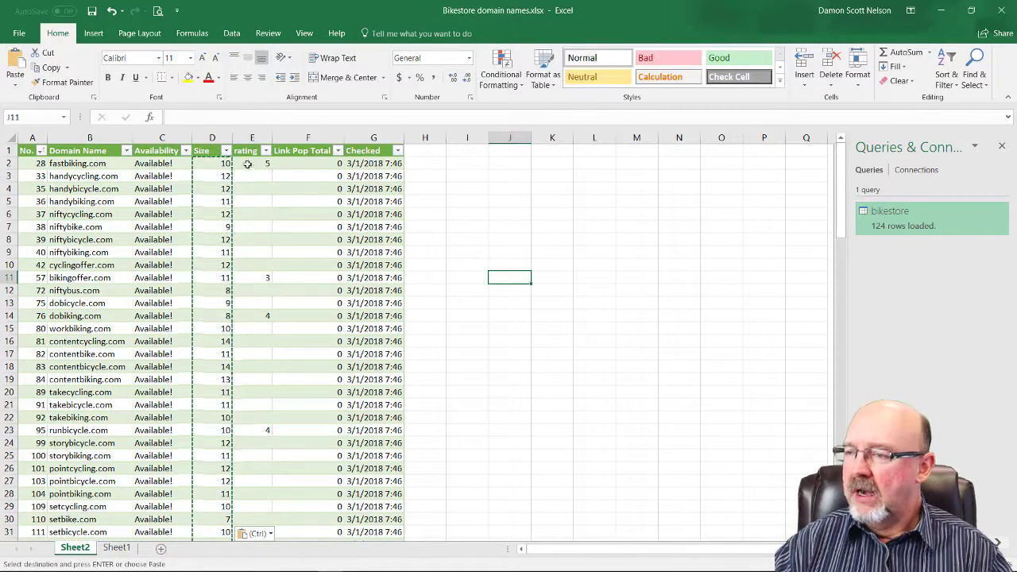
Sort the domain table by the Size column from smallest to largest
left_click(225, 150)
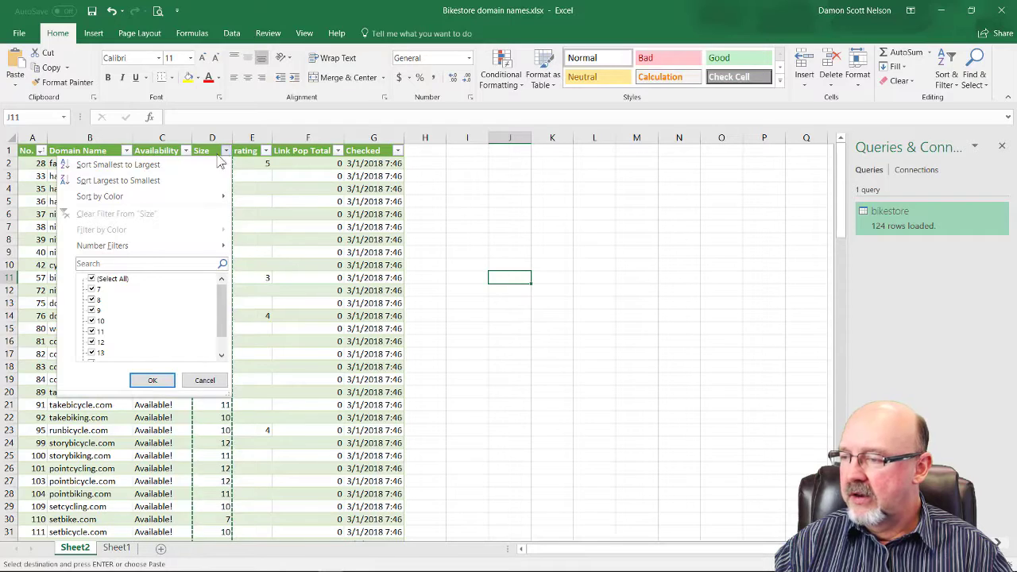
key("Escape")
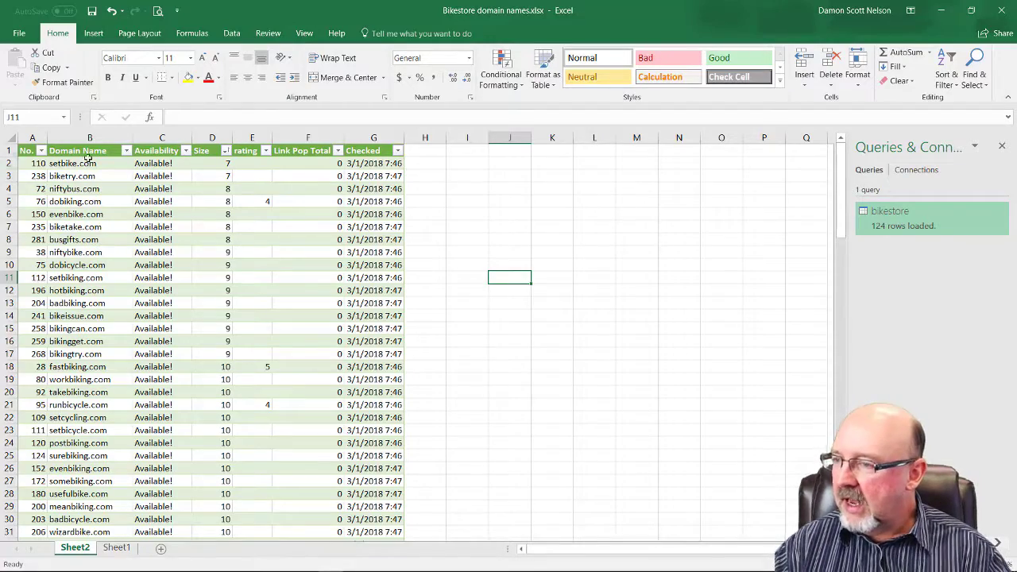
Look through the whole size-sorted domain list down to its last row, checking names, sizes and ratings, and return to the first row
scroll(269, 231, "down", 2)
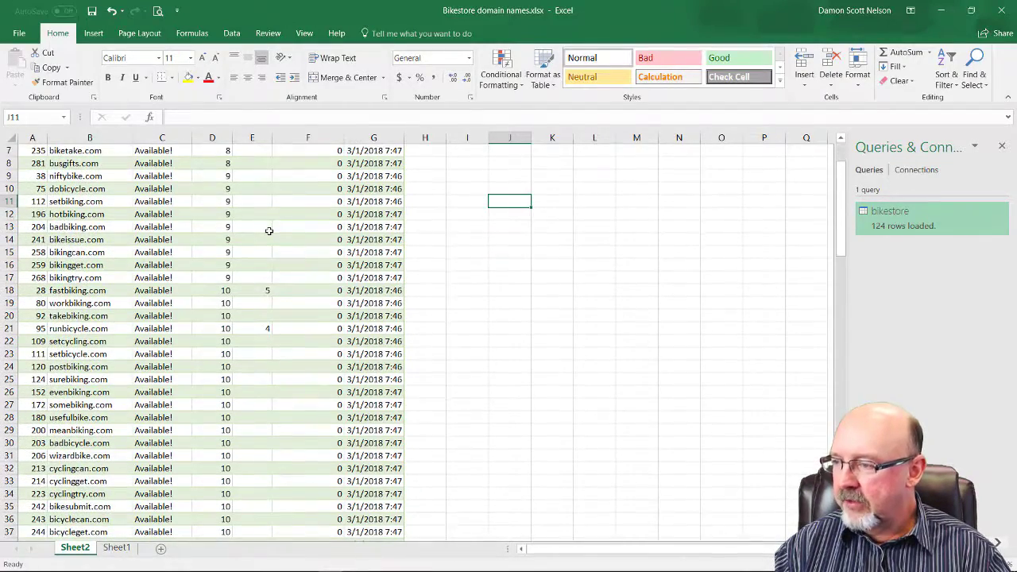
scroll(254, 252, "down", 2)
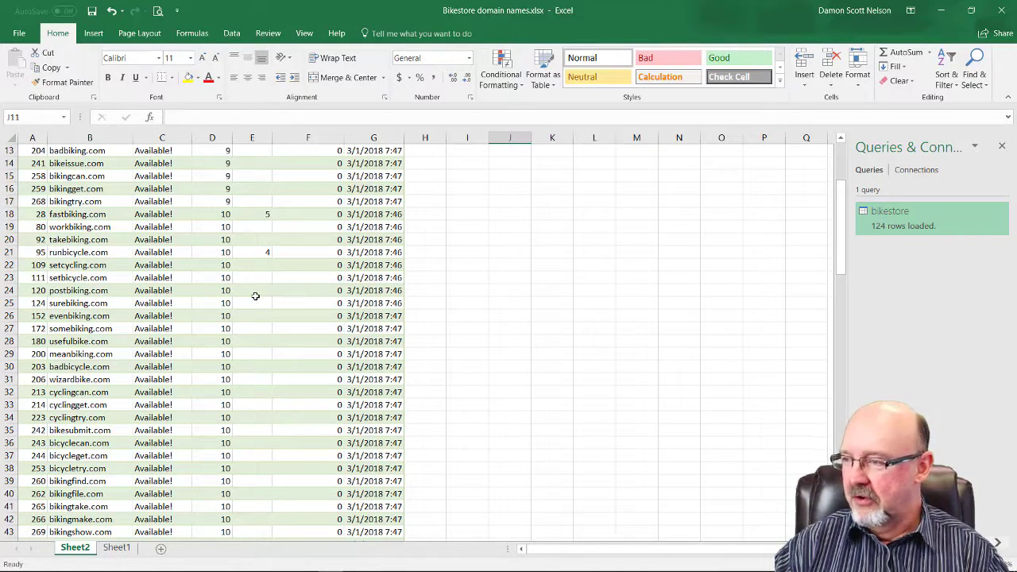
scroll(255, 297, "down", 6)
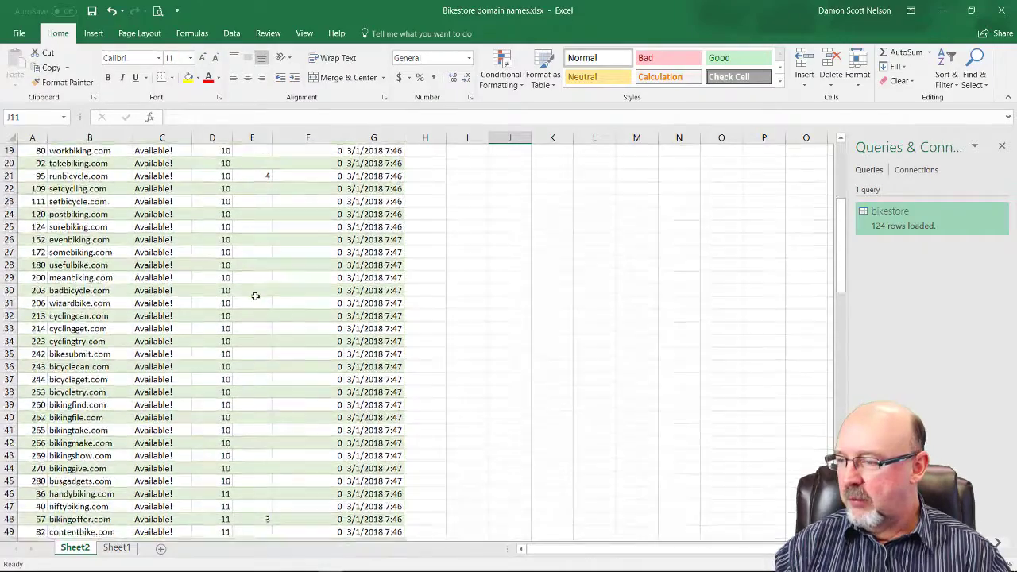
scroll(280, 305, "down", 4)
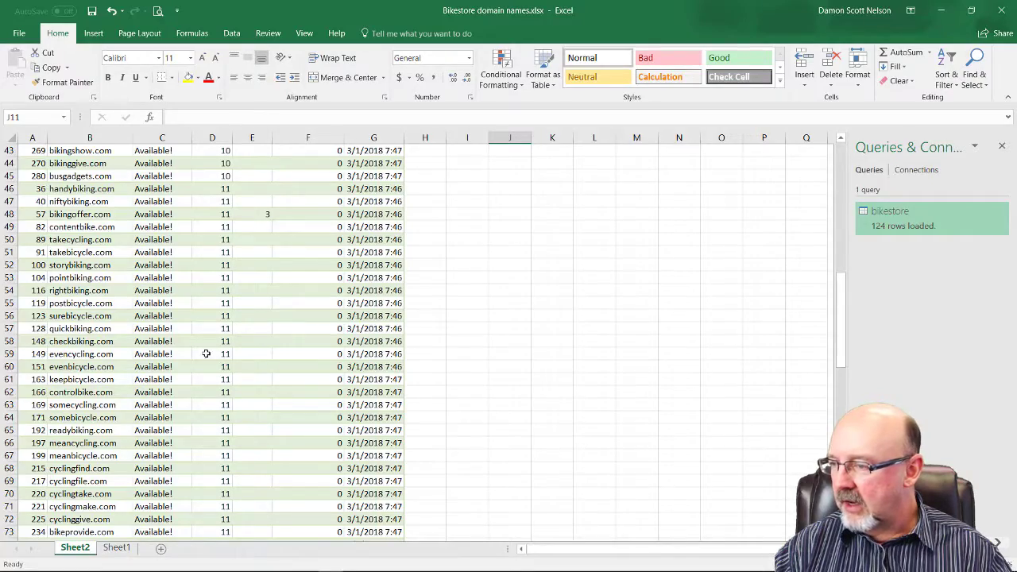
scroll(87, 274, "down", 2)
scroll(124, 344, "down", 2)
scroll(48, 397, "down", 6)
scroll(72, 380, "down", 4)
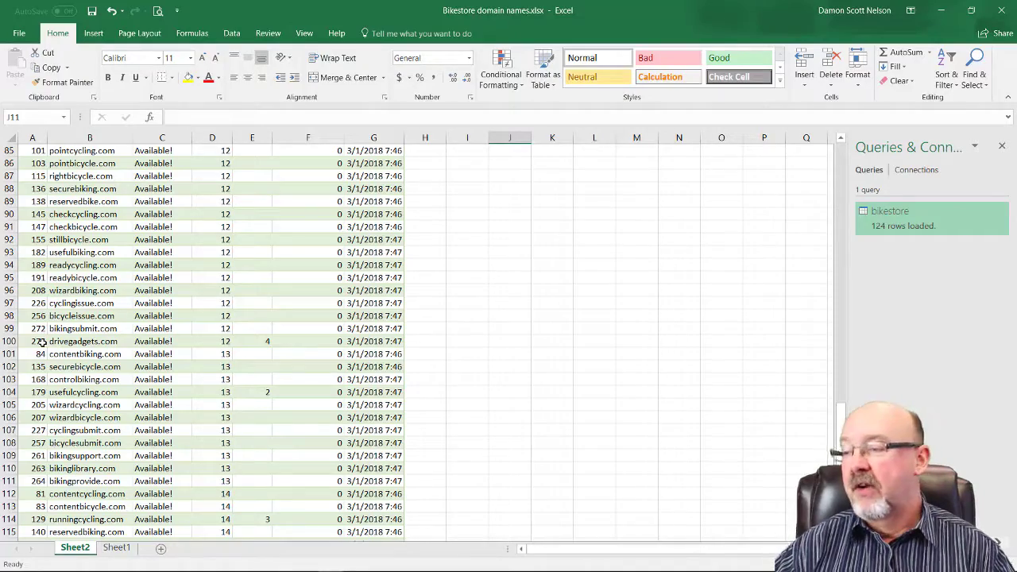
scroll(67, 354, "down", 2)
scroll(67, 353, "down", 4)
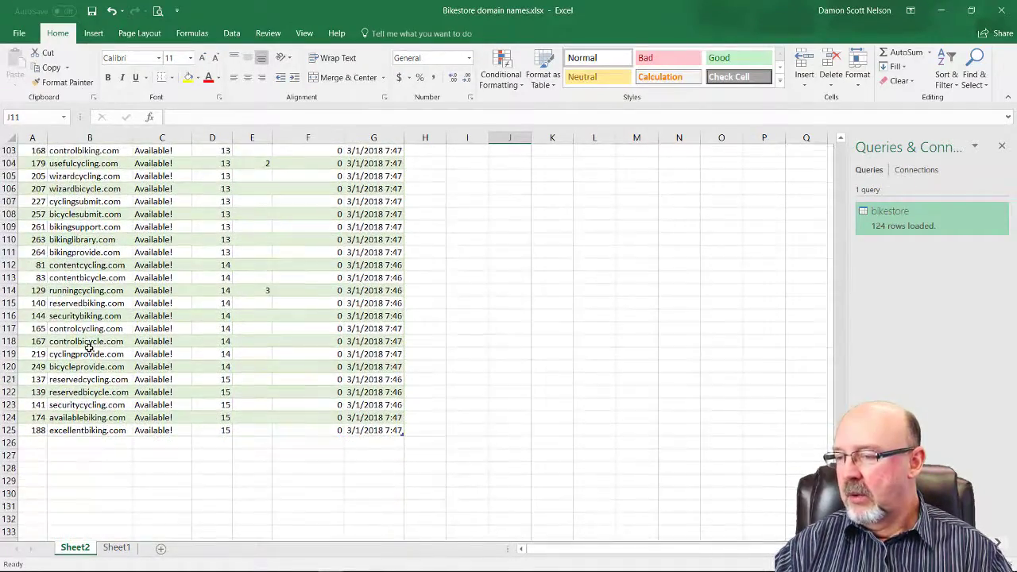
scroll(405, 355, "up", 10)
scroll(404, 354, "up", 20)
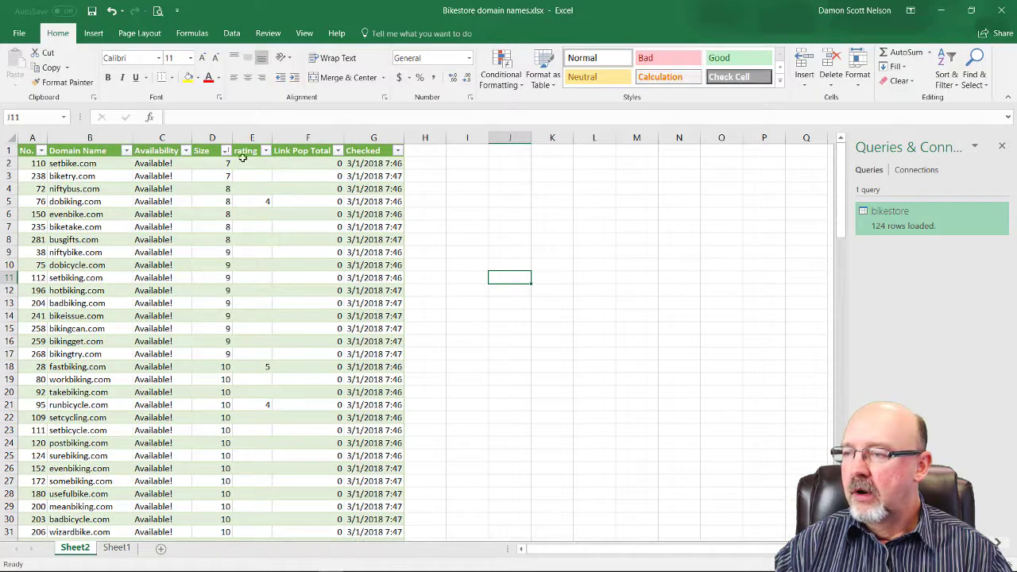
left_click(11, 137)
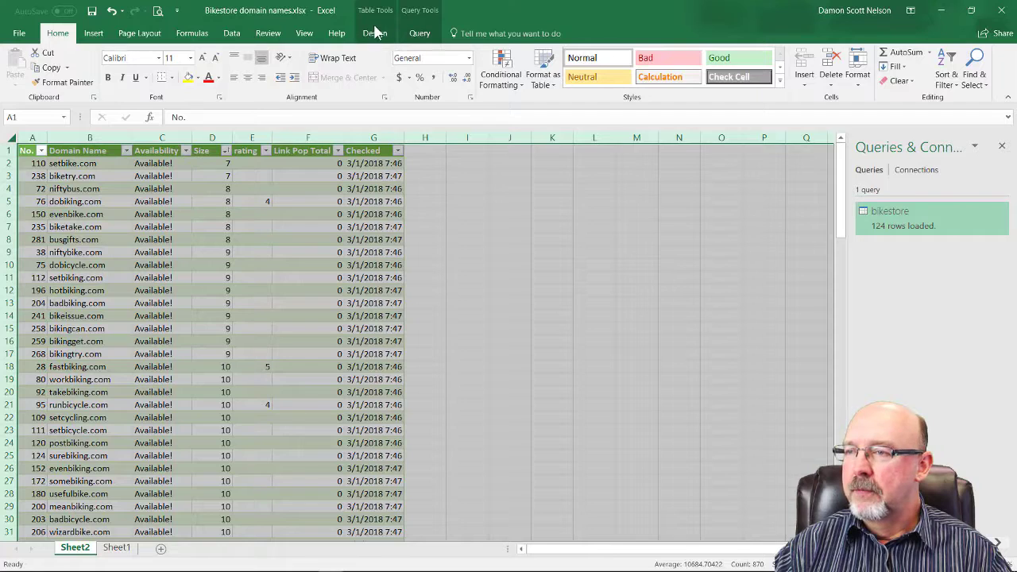
left_click(419, 35)
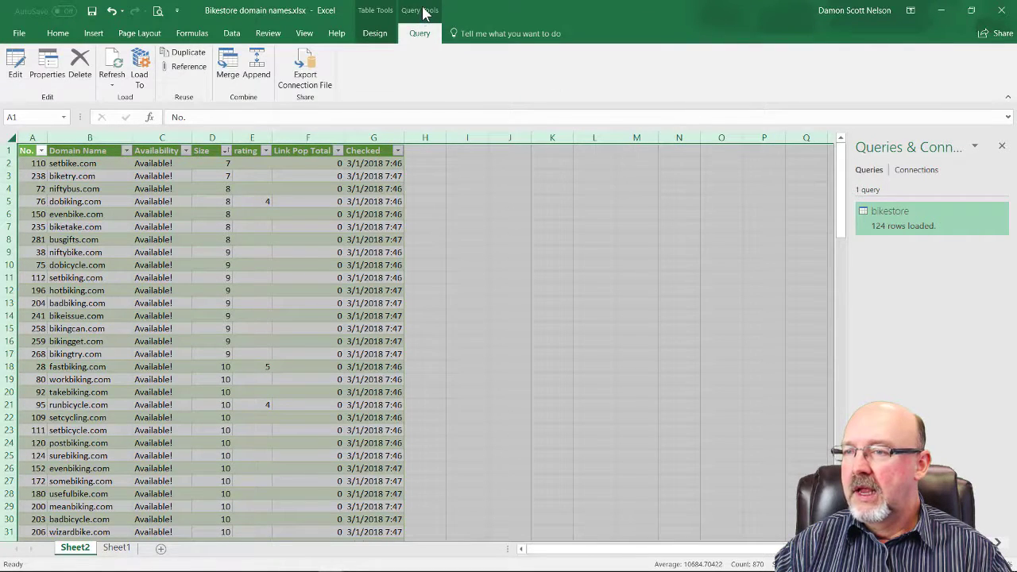
left_click(232, 35)
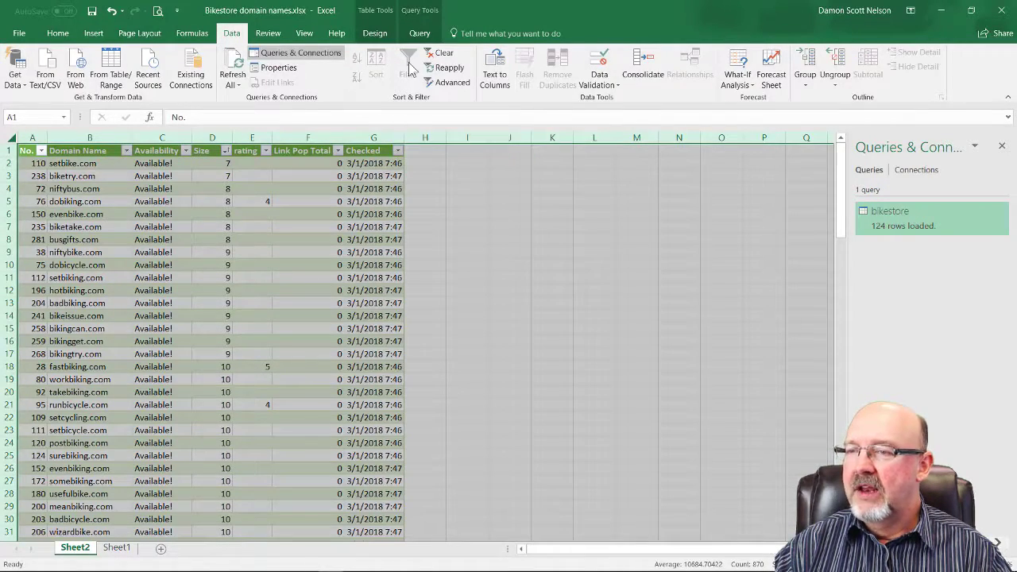
left_click(539, 187)
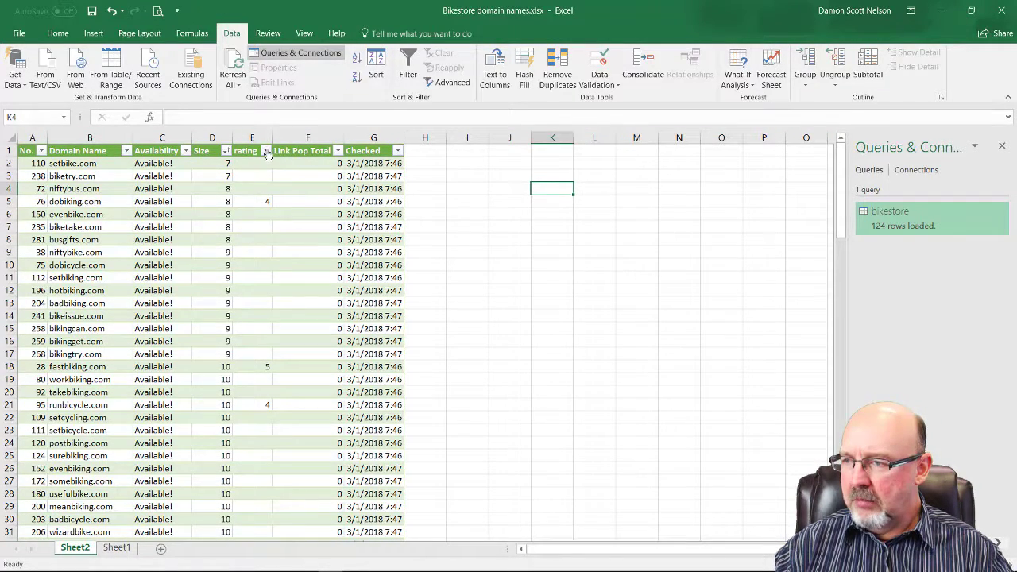
Sort the domain table by the rating column from A to Z
left_click(265, 151)
left_click(132, 331)
left_click(144, 166)
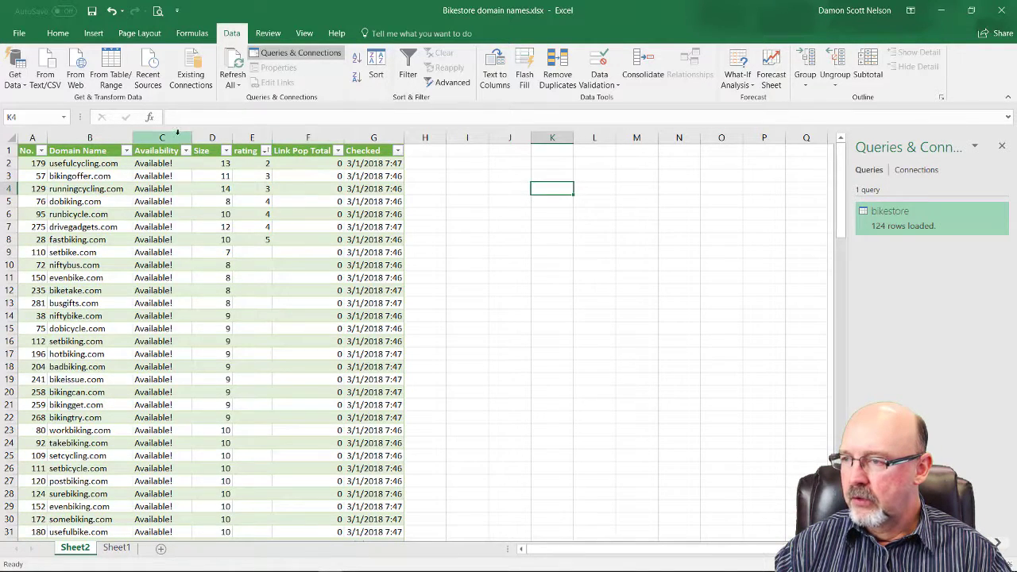
Filter the rating column to exclude blanks, keeping only the domains rated 2, 3, 4 or 5
left_click(265, 151)
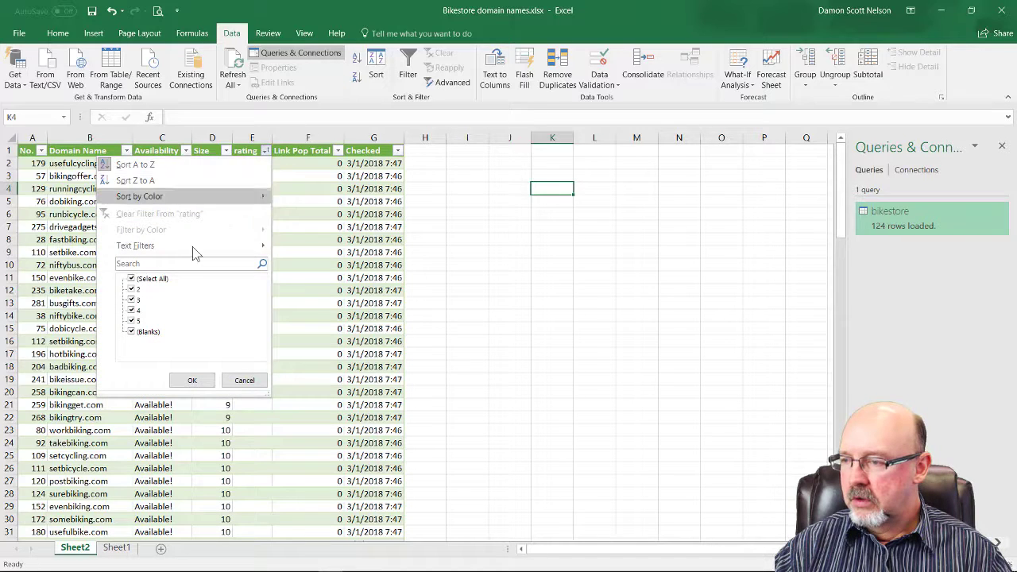
left_click(131, 332)
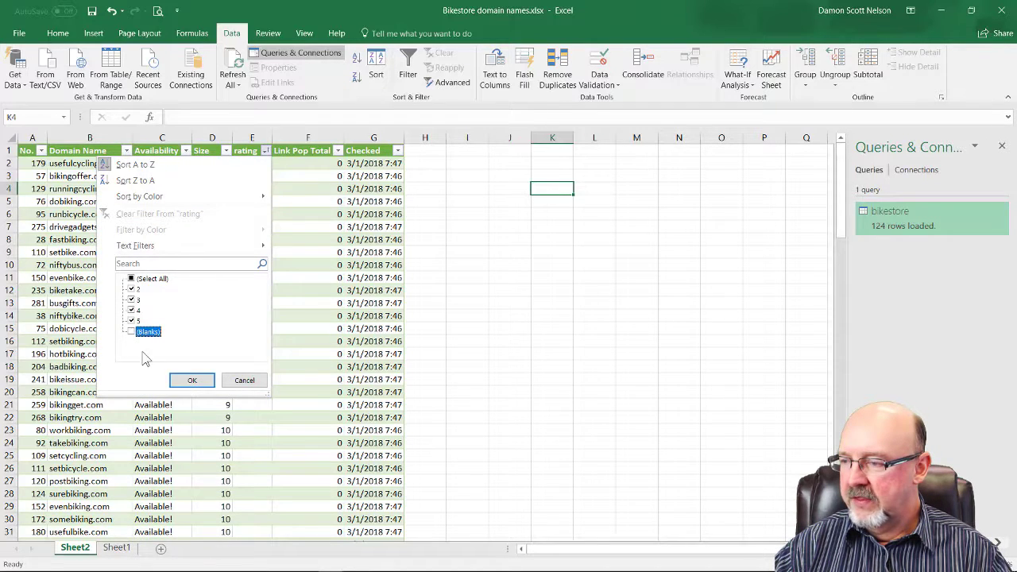
left_click(192, 379)
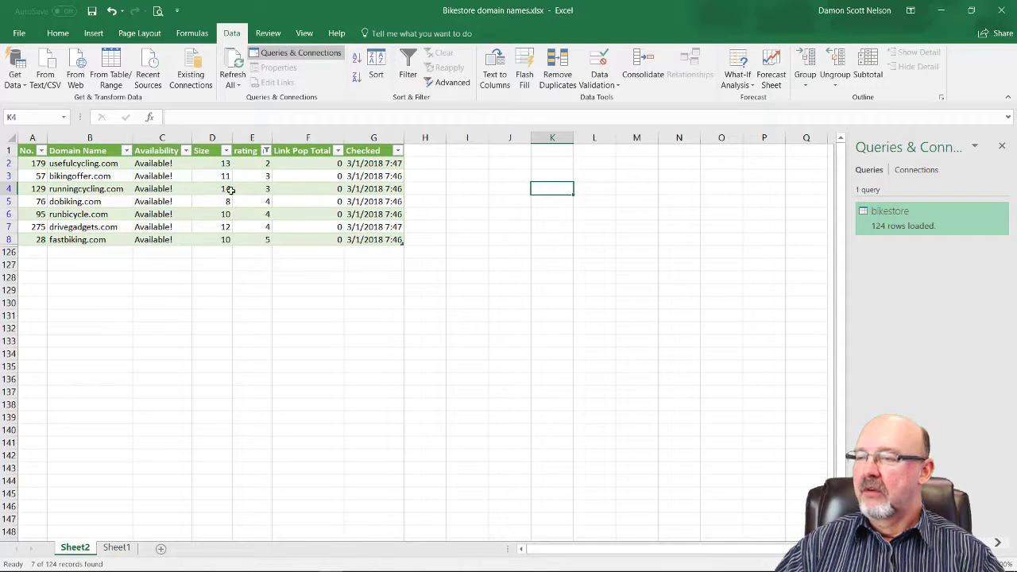
Change the rating of runningcycling.com in cell E4 to 4
left_click(266, 188)
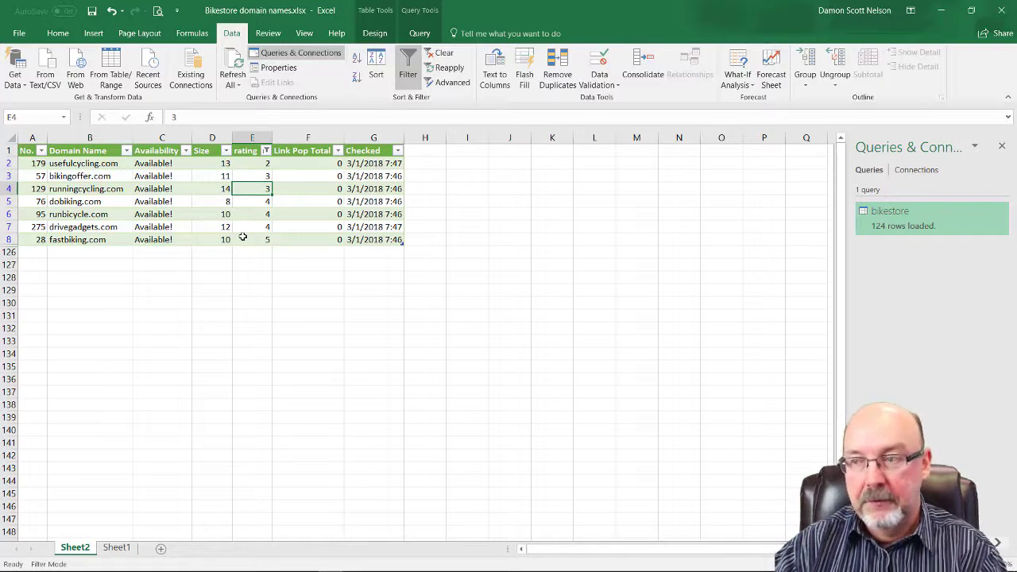
type("4")
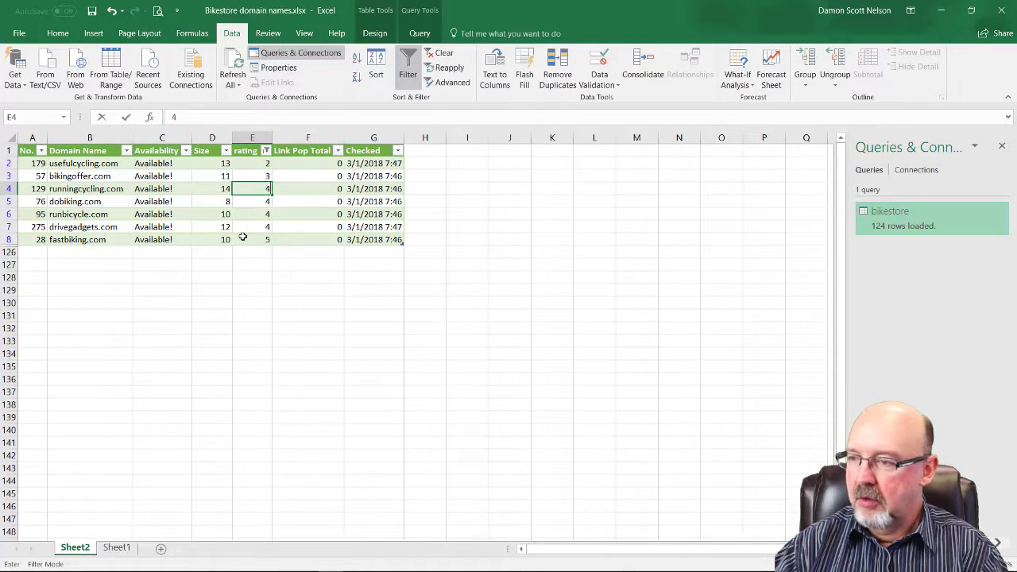
key("Return")
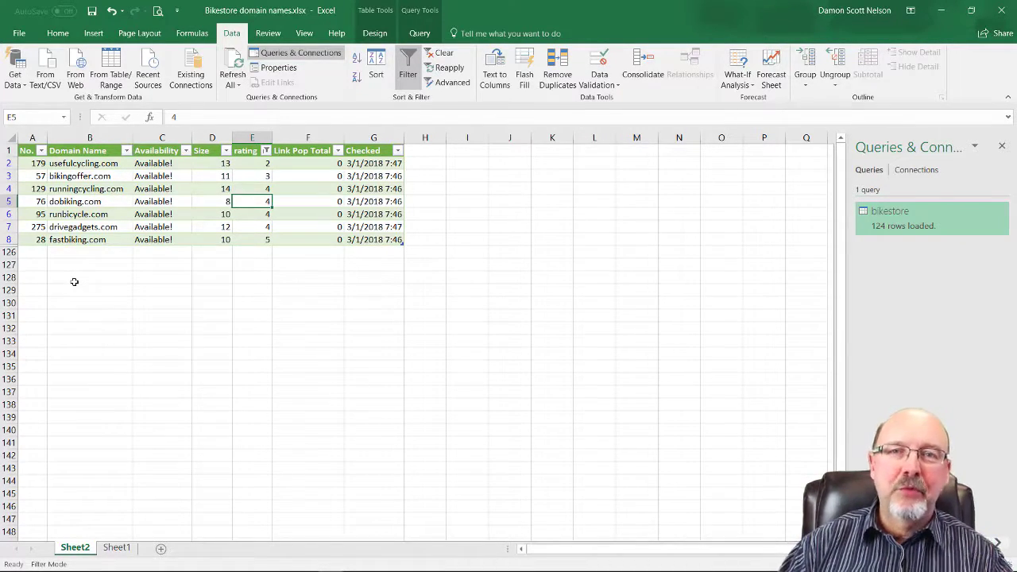
Change the rating of runbicycle.com in cell E6 to 2 and save the workbook
left_click(263, 213)
type("2")
key("Return")
left_click(92, 12)
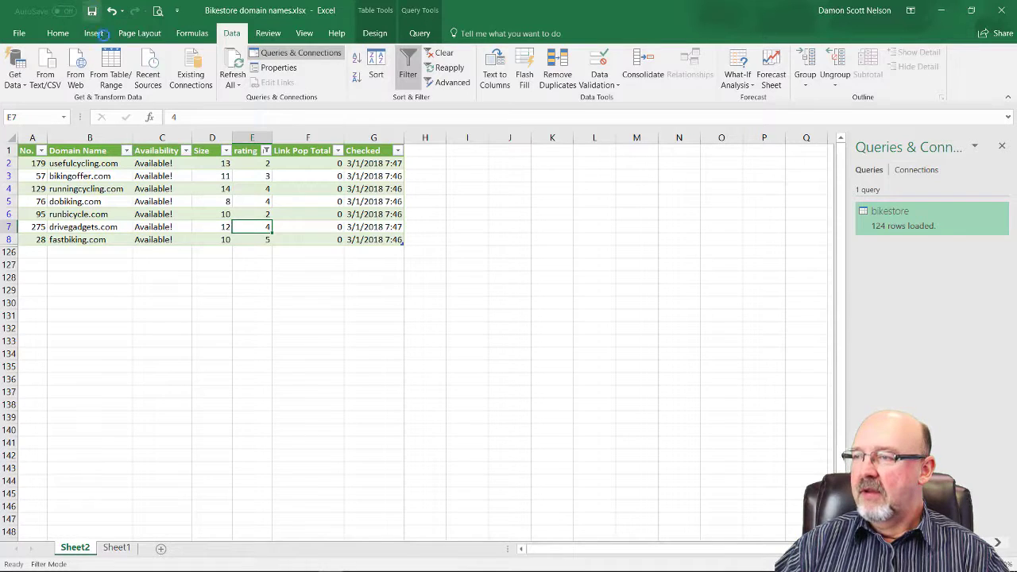